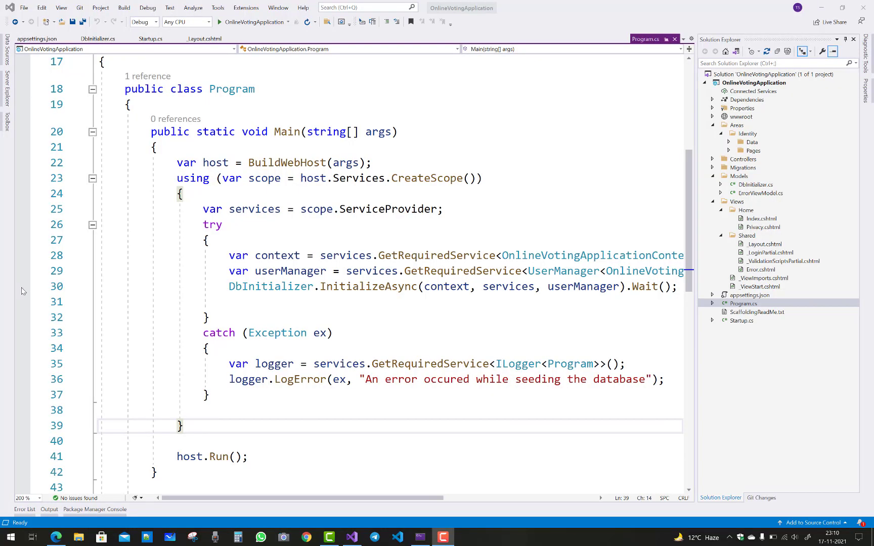
- Move the Program.cs breakpoint from line 30 to the closing brace on line 32
{"action": "left_click", "coordinate": [21, 290]}
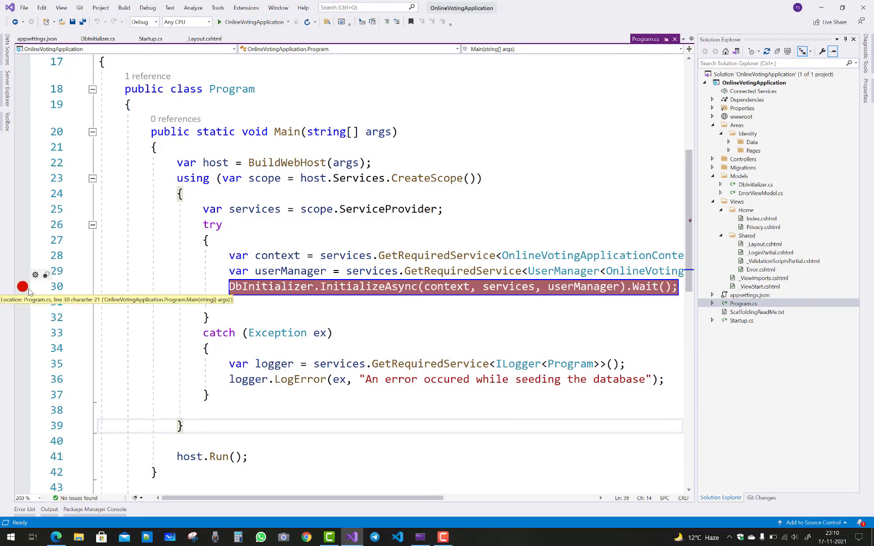
{"action": "left_click", "coordinate": [22, 288]}
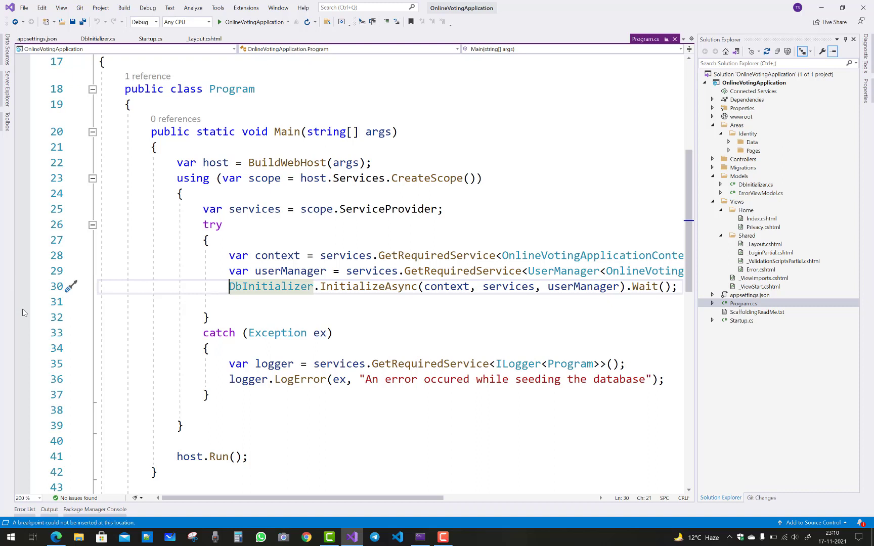
{"action": "left_click", "coordinate": [22, 317]}
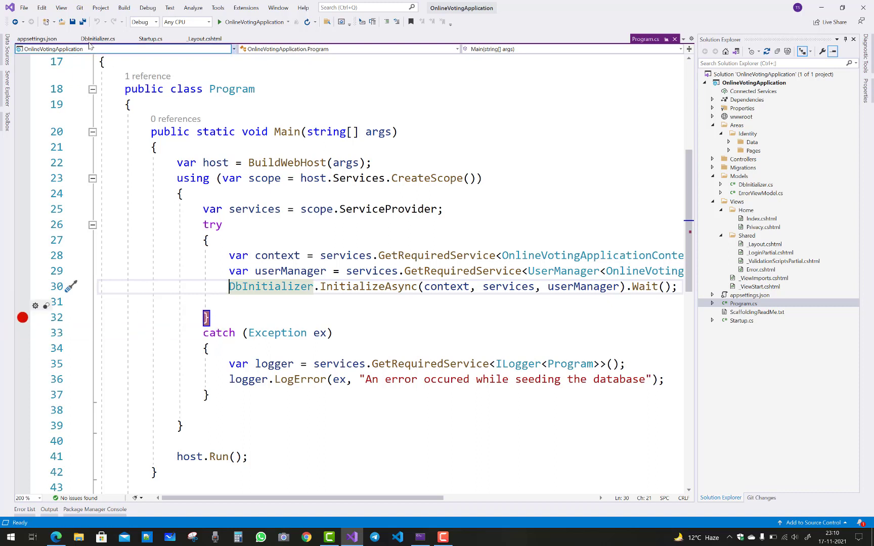
{"action": "left_click", "coordinate": [246, 21]}
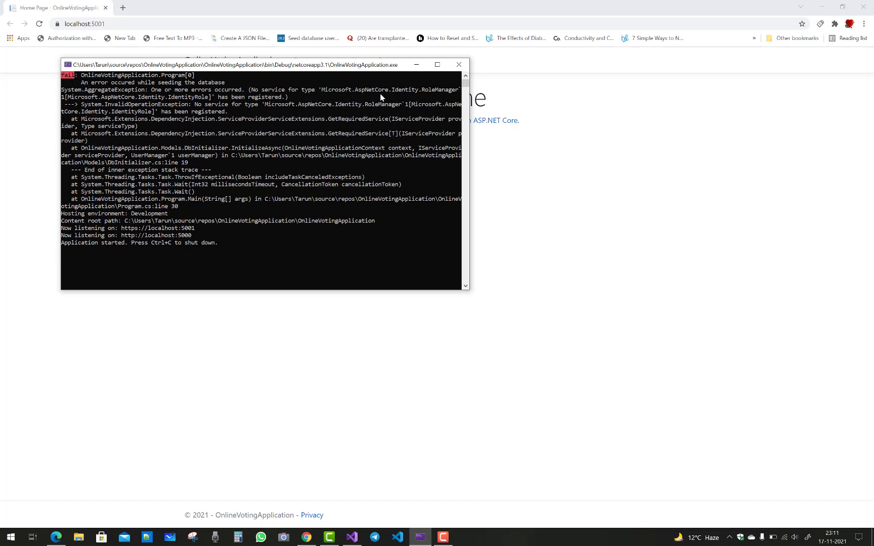
{"action": "left_click", "coordinate": [458, 64]}
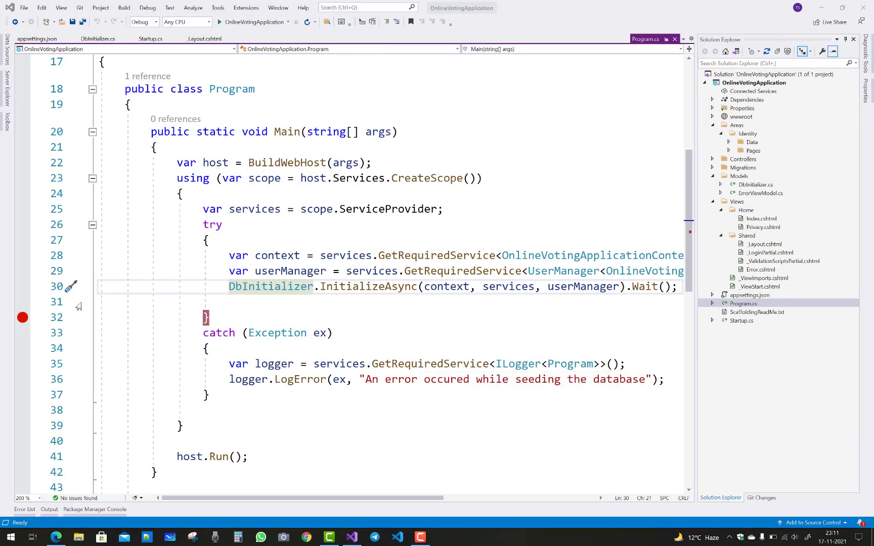
- Open Startup.cs and select the options lambda argument of AddDefaultIdentity on line 33
{"action": "double_click", "coordinate": [743, 322]}
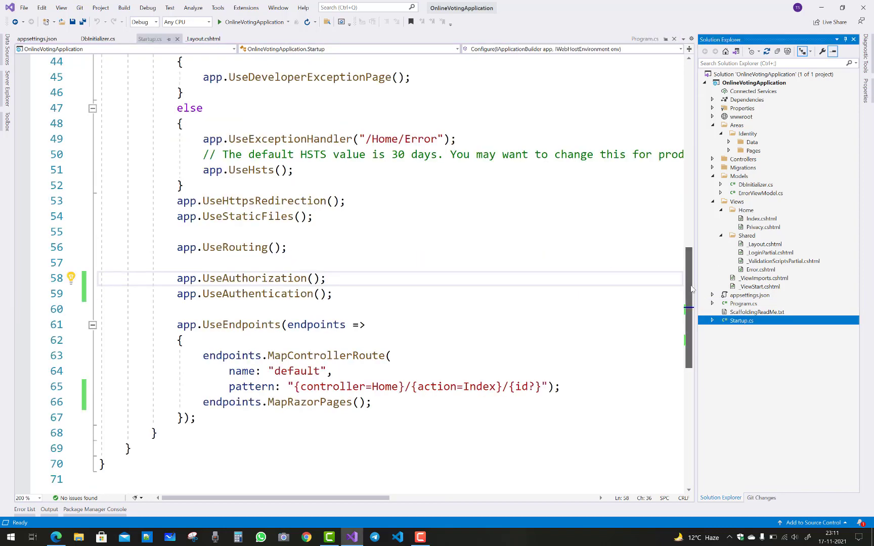
{"action": "left_click_drag", "start_coordinate": [686, 284], "coordinate": [686, 175]}
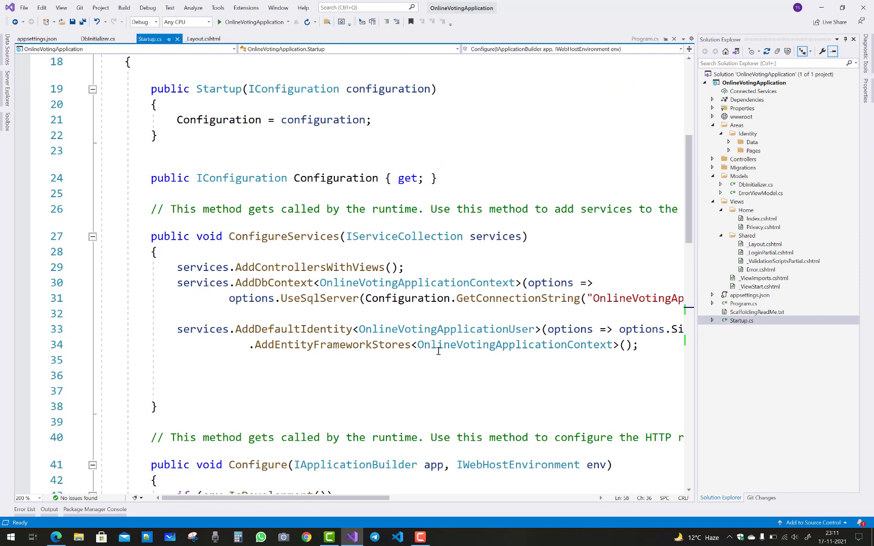
{"action": "scroll", "coordinate": [437, 352], "scroll_direction": "right", "scroll_amount": 2}
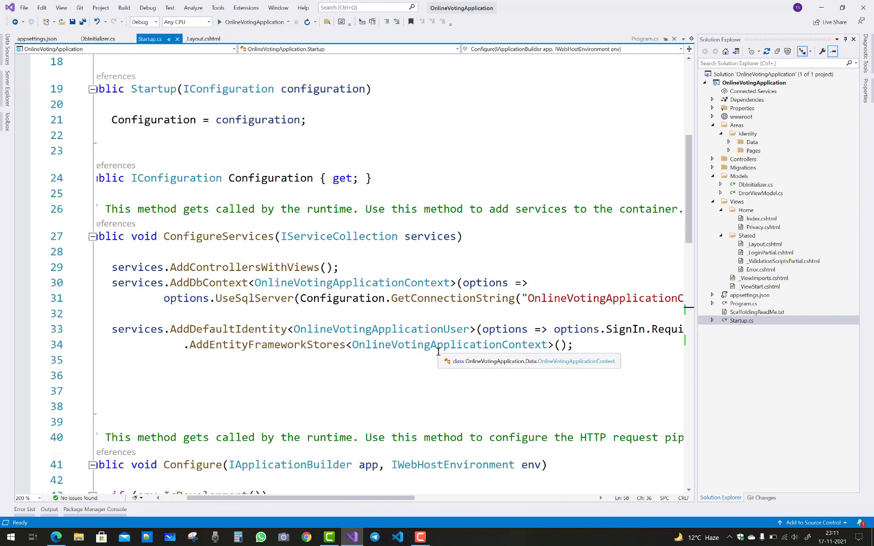
{"action": "scroll", "coordinate": [438, 351], "scroll_direction": "right", "scroll_amount": 2}
{"action": "scroll", "coordinate": [437, 351], "scroll_direction": "right", "scroll_amount": 2}
{"action": "scroll", "coordinate": [438, 351], "scroll_direction": "right", "scroll_amount": 1}
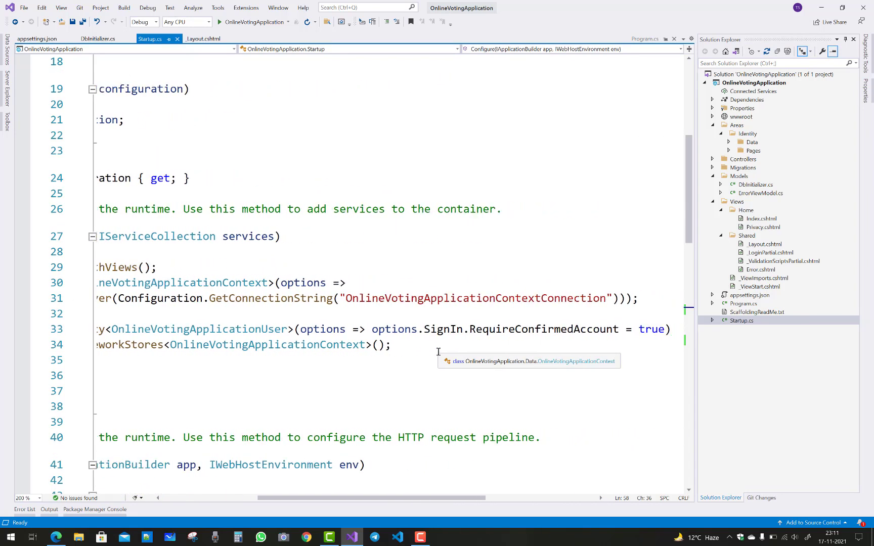
{"action": "scroll", "coordinate": [438, 351], "scroll_direction": "right", "scroll_amount": 2}
{"action": "scroll", "coordinate": [437, 351], "scroll_direction": "left", "scroll_amount": 1}
{"action": "scroll", "coordinate": [438, 351], "scroll_direction": "left", "scroll_amount": 3}
{"action": "scroll", "coordinate": [438, 351], "scroll_direction": "left", "scroll_amount": 2}
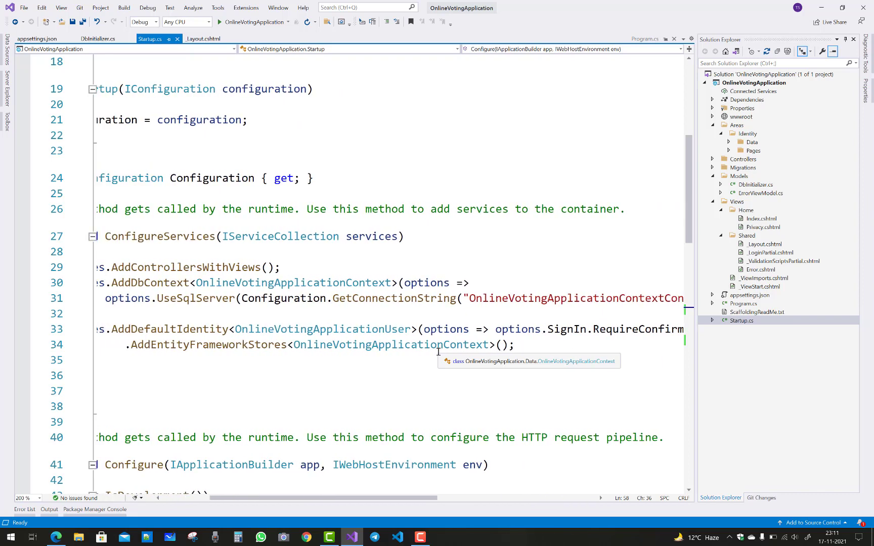
{"action": "scroll", "coordinate": [437, 351], "scroll_direction": "left", "scroll_amount": 2}
{"action": "scroll", "coordinate": [438, 351], "scroll_direction": "right", "scroll_amount": 2}
{"action": "scroll", "coordinate": [438, 351], "scroll_direction": "right", "scroll_amount": 1}
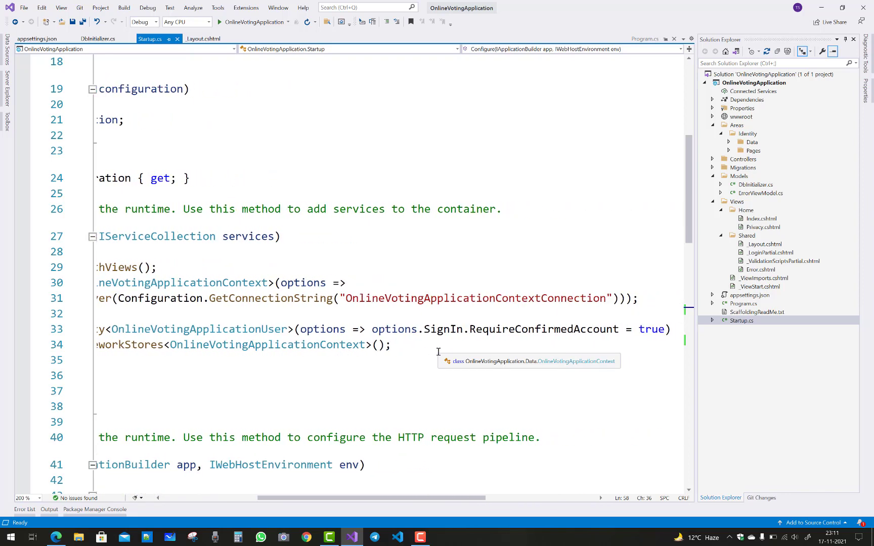
{"action": "scroll", "coordinate": [467, 351], "scroll_direction": "right", "scroll_amount": 2}
{"action": "scroll", "coordinate": [506, 397], "scroll_direction": "left", "scroll_amount": 1}
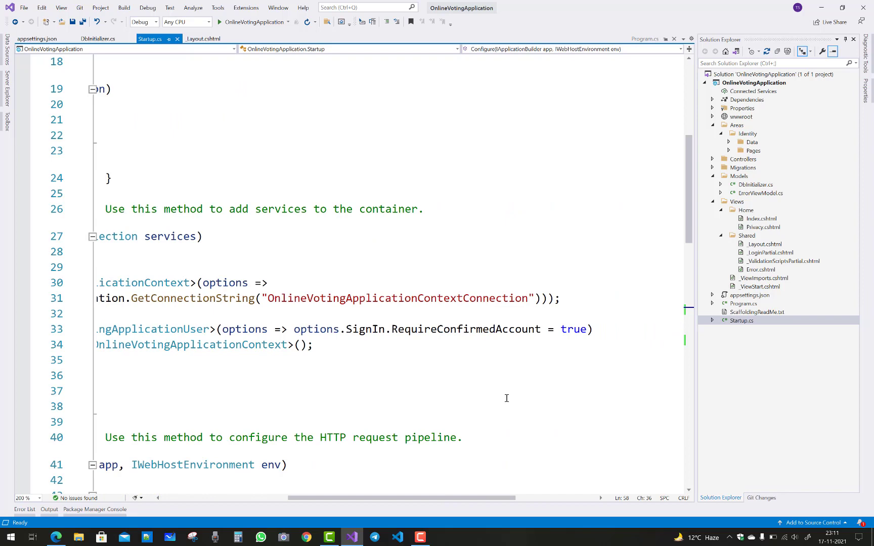
{"action": "scroll", "coordinate": [506, 397], "scroll_direction": "left", "scroll_amount": 2}
{"action": "scroll", "coordinate": [506, 398], "scroll_direction": "left", "scroll_amount": 2}
{"action": "scroll", "coordinate": [506, 397], "scroll_direction": "right", "scroll_amount": 3}
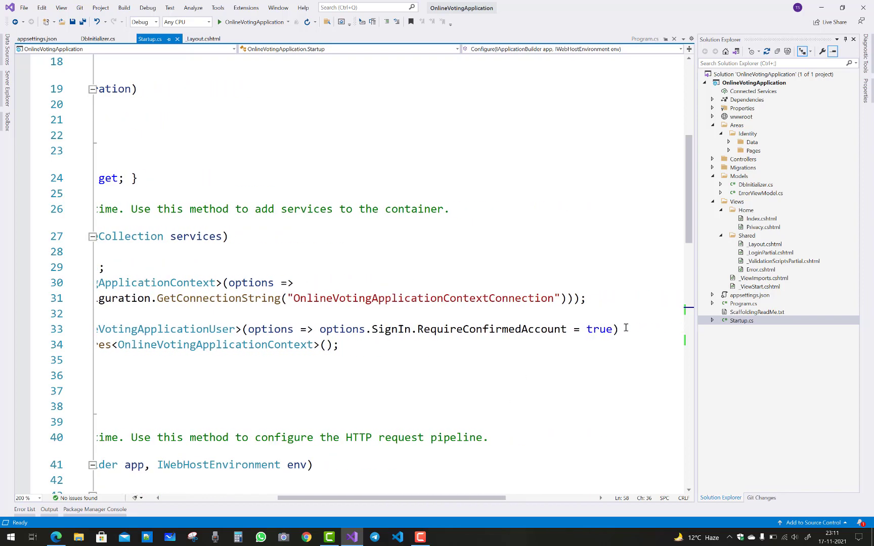
{"action": "left_click_drag", "start_coordinate": [625, 329], "coordinate": [466, 328]}
{"action": "scroll", "coordinate": [454, 329], "scroll_direction": "left", "scroll_amount": 2}
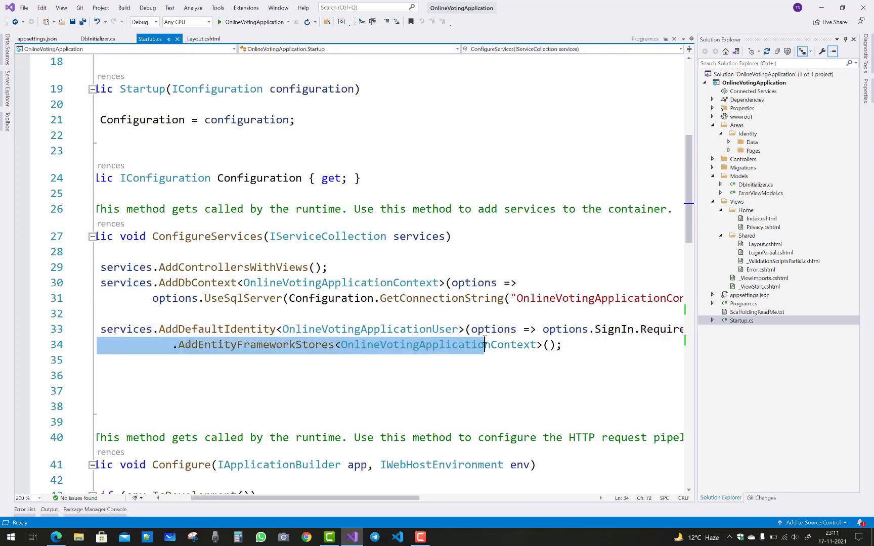
- Replace the options argument with a chained AddRoles<IdentityRole>() call
{"action": "key", "text": "Delete"}
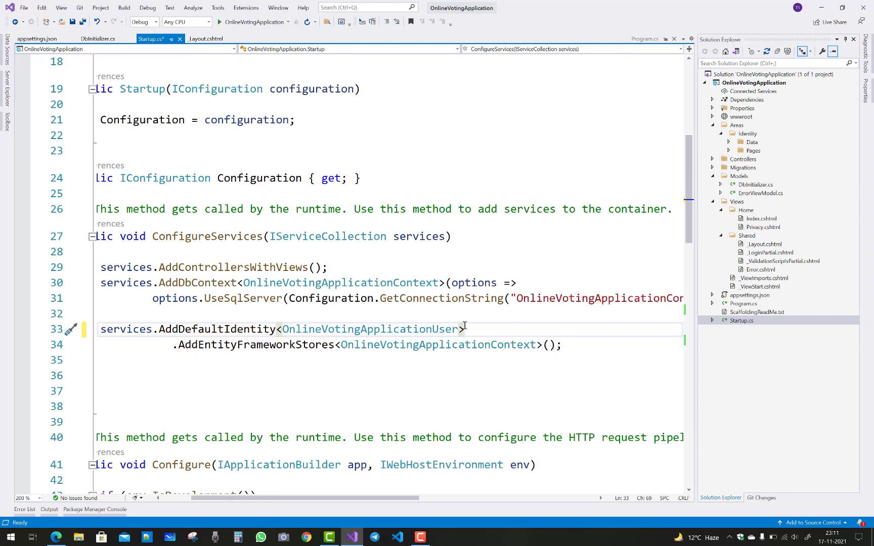
{"action": "type", "text": "()"}
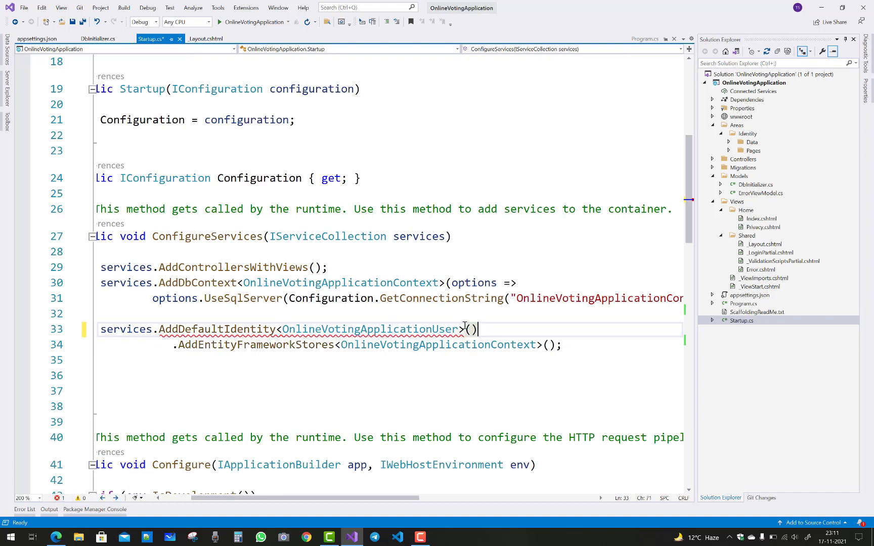
{"action": "type", "text": ".id"}
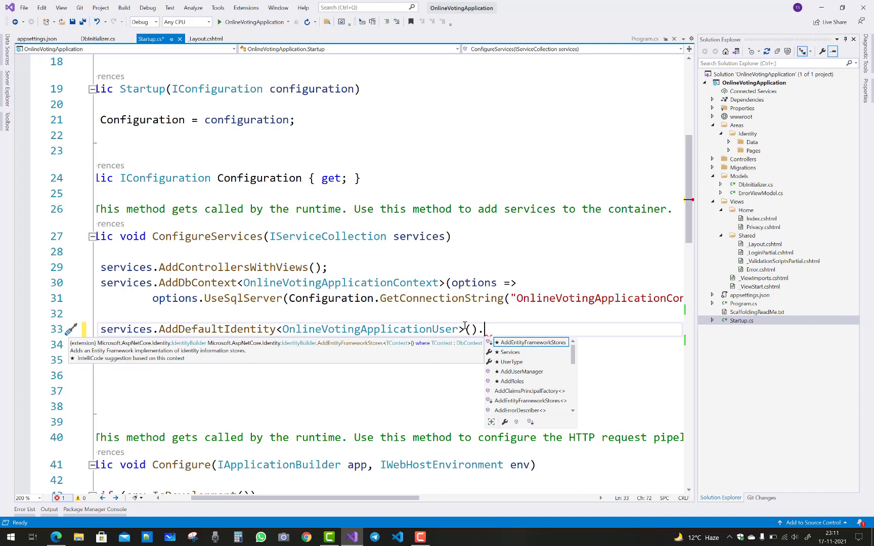
{"action": "type", "text": "Add"}
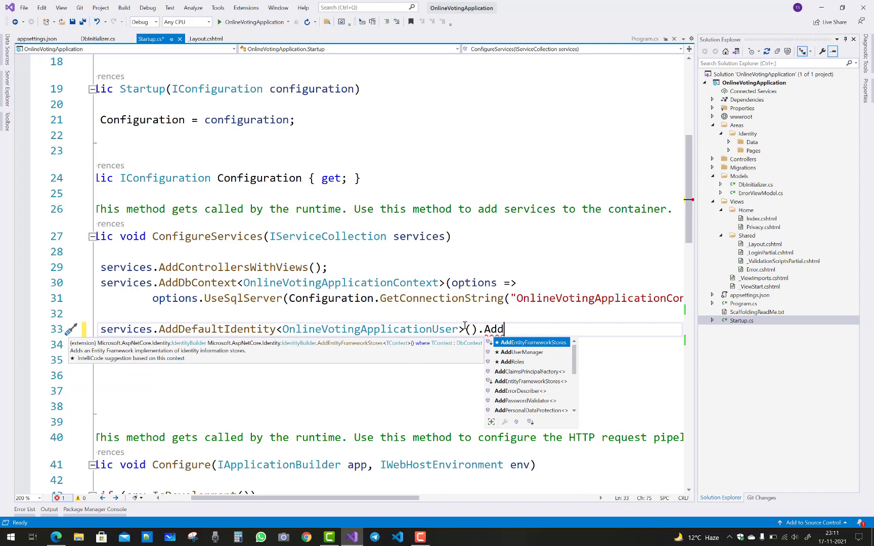
{"action": "key", "text": "Down"}
{"action": "key", "text": "Down"}
{"action": "key", "text": "Escape"}
{"action": "type", "text": "Roles"}
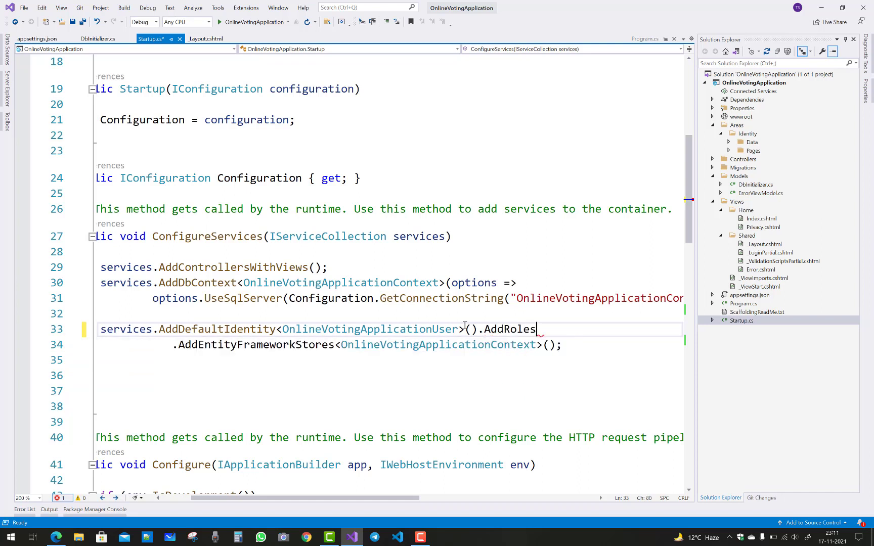
{"action": "type", "text": "<"}
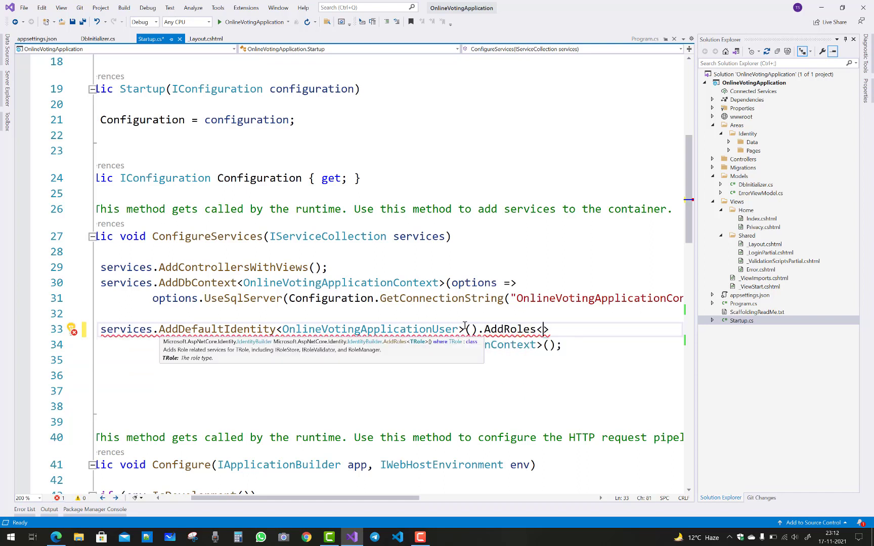
{"action": "type", "text": "Iden"}
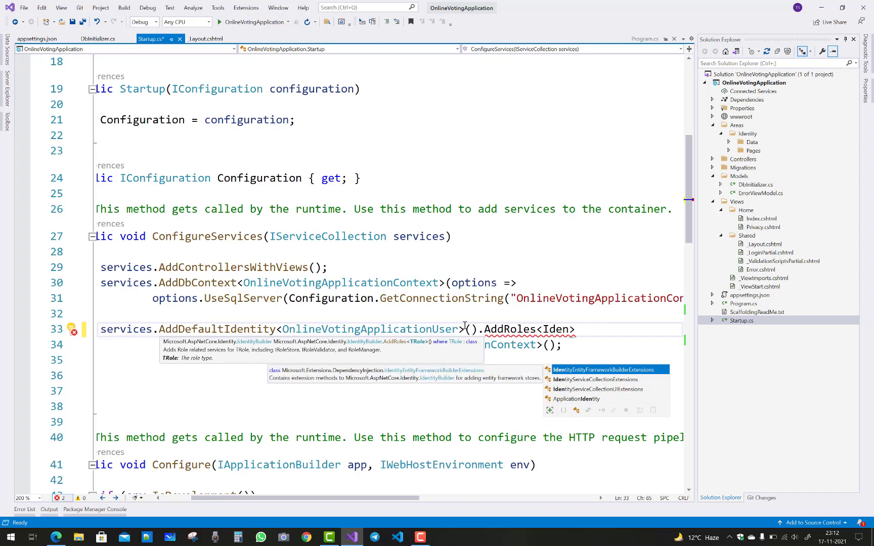
{"action": "type", "text": "tityRo"}
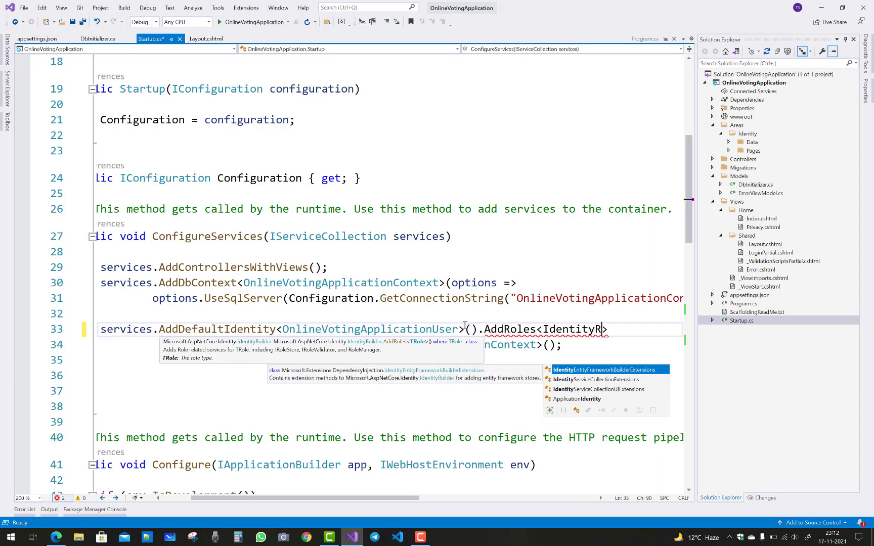
{"action": "type", "text": "le>"}
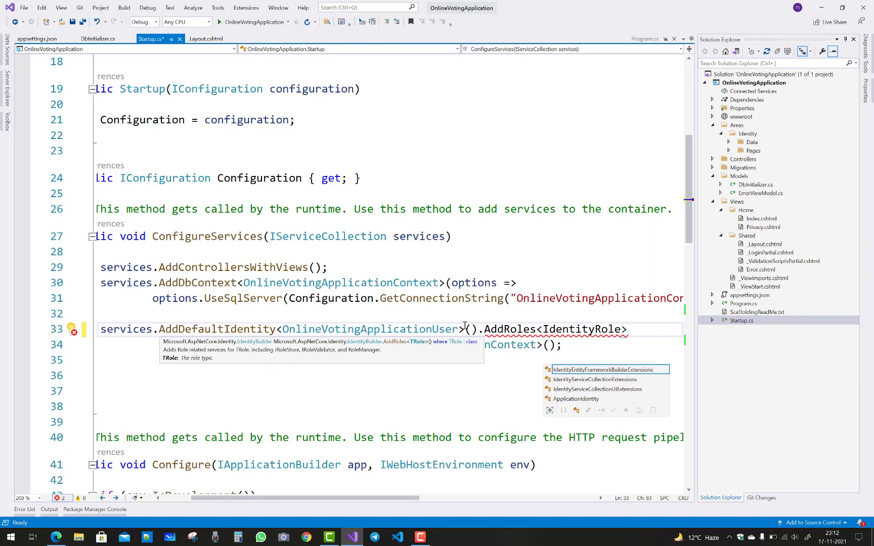
{"action": "type", "text": "()."}
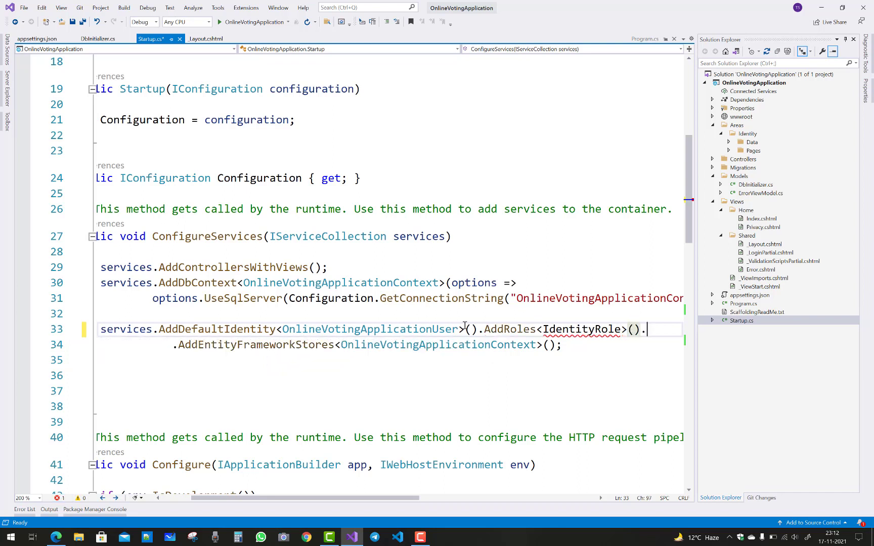
- Import the namespace for the unresolved IdentityRole type through Quick Actions
{"action": "left_click", "coordinate": [582, 328]}
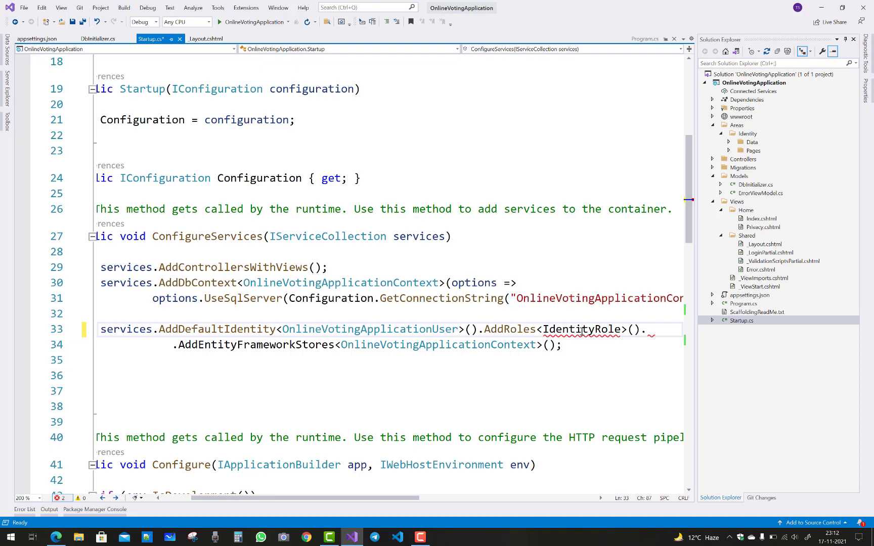
{"action": "key", "text": "ctrl+period"}
{"action": "key", "text": "Return"}
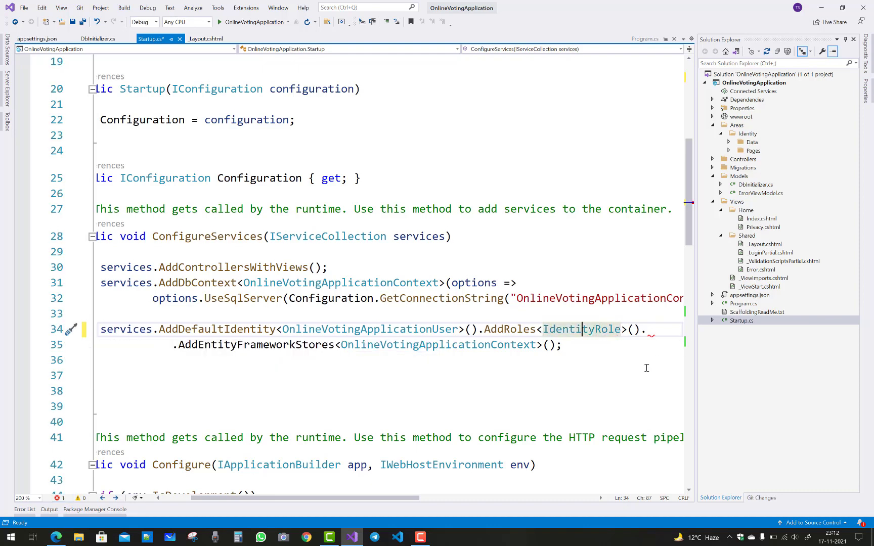
- Remove the stray dot after AddRoles<IdentityRole>() and save Startup.cs
{"action": "left_click", "coordinate": [653, 332]}
{"action": "key", "text": "BackSpace"}
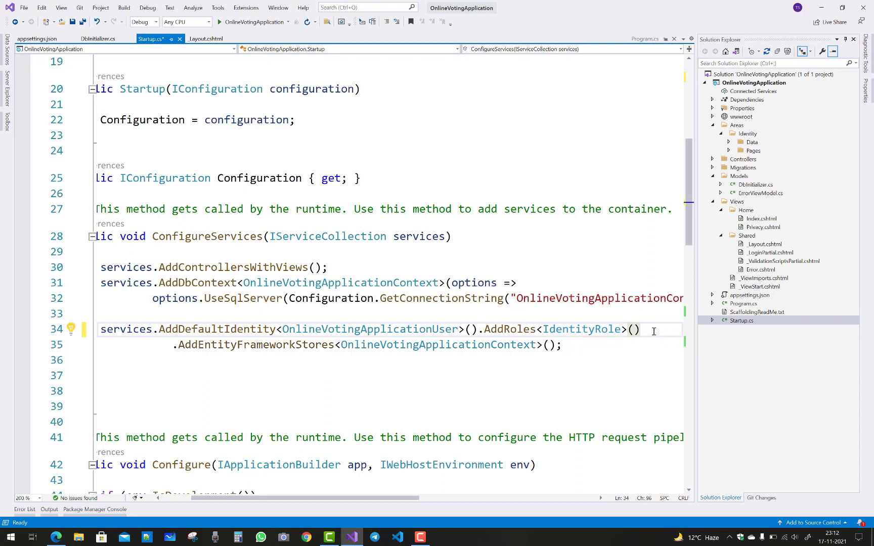
{"action": "key", "text": "ctrl+s"}
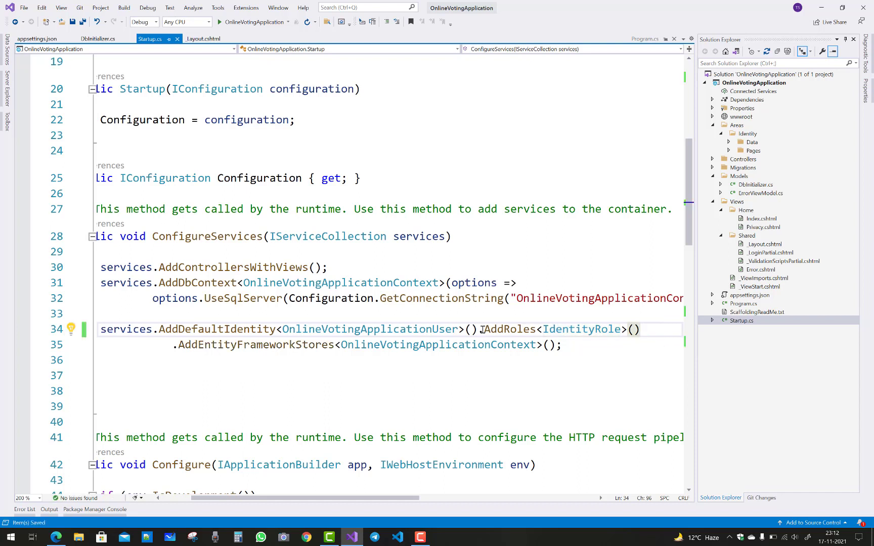
{"action": "left_click_drag", "start_coordinate": [484, 329], "coordinate": [653, 335]}
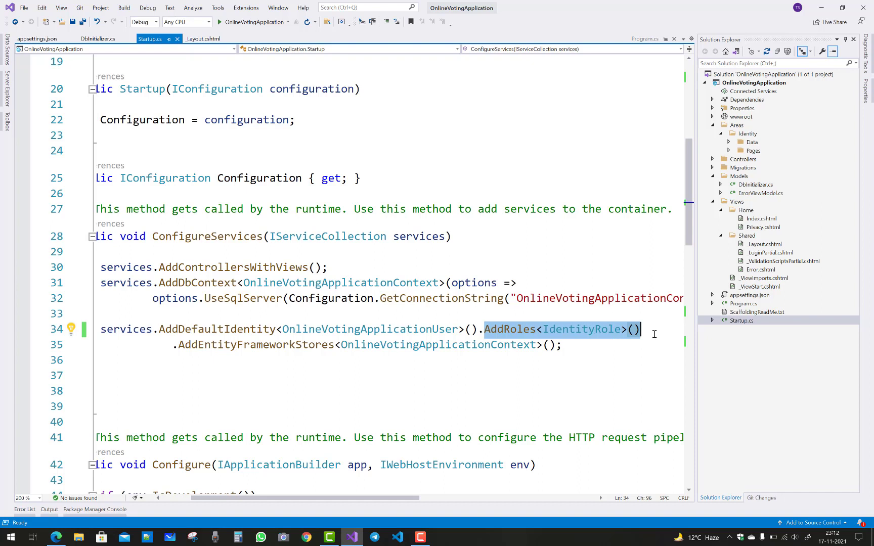
{"action": "left_click", "coordinate": [566, 347]}
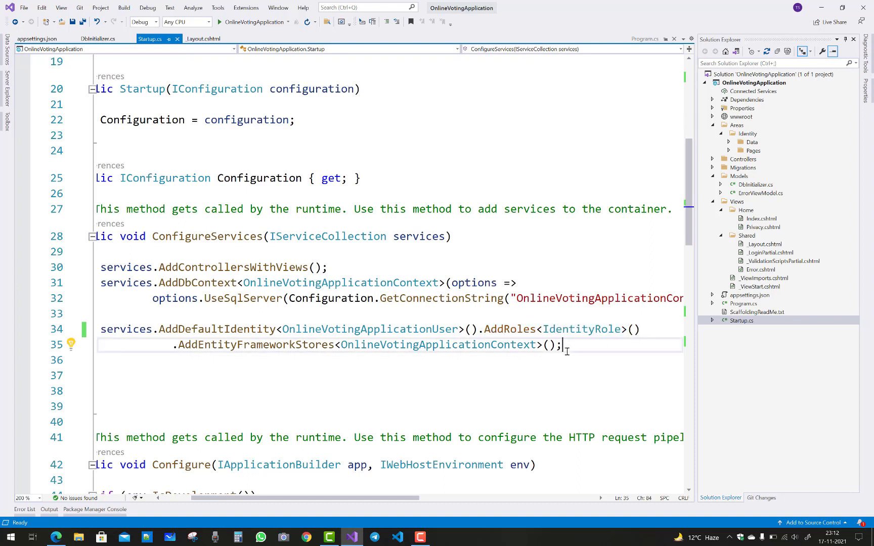
{"action": "key", "text": "ctrl+s"}
- Run the app from Program.cs past the seeding breakpoint to the Welcome page, then stop debugging
{"action": "double_click", "coordinate": [742, 304]}
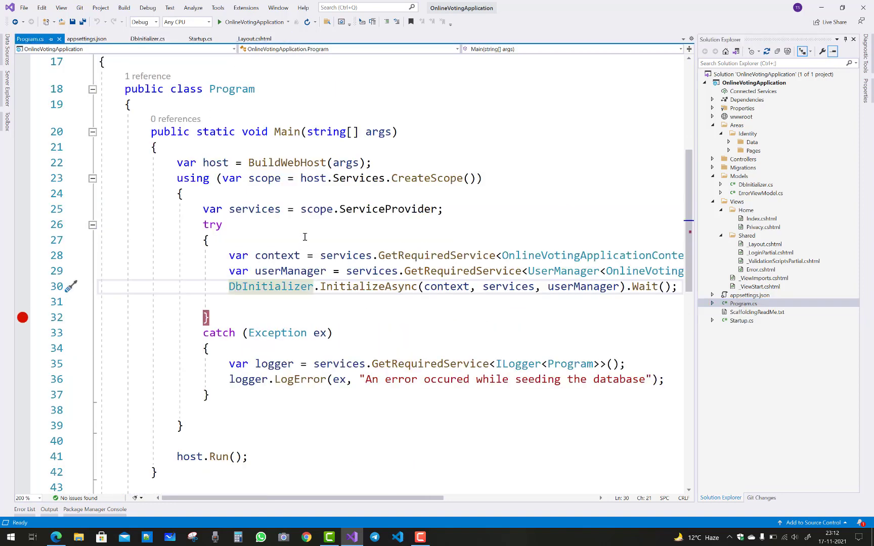
{"action": "left_click", "coordinate": [258, 23]}
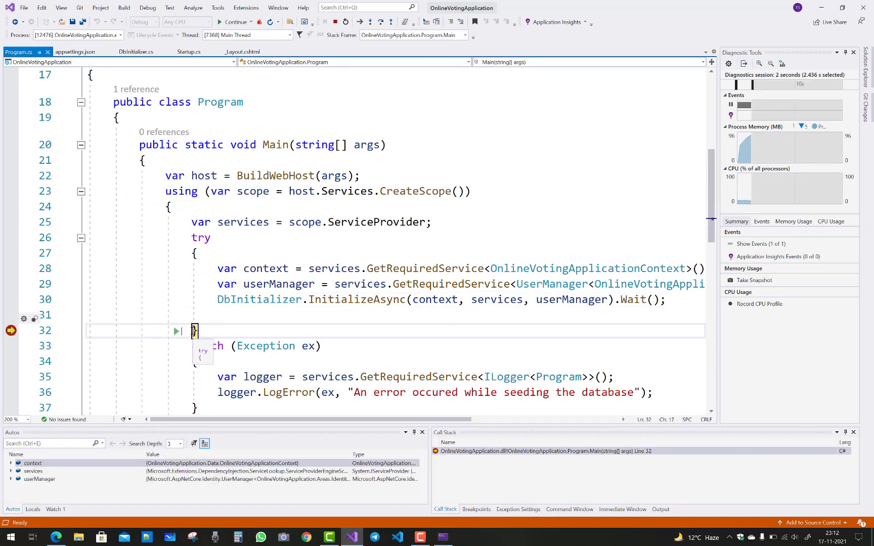
{"action": "left_click", "coordinate": [233, 25]}
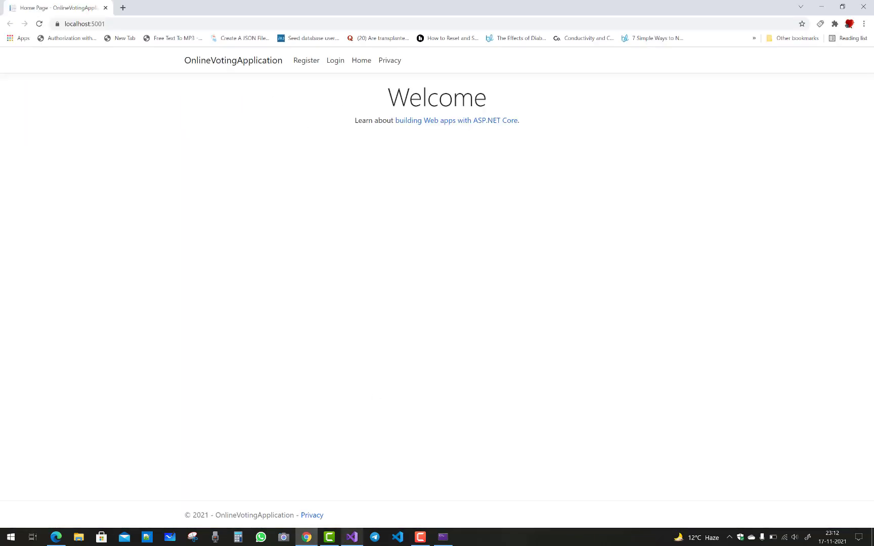
{"action": "left_click", "coordinate": [352, 537]}
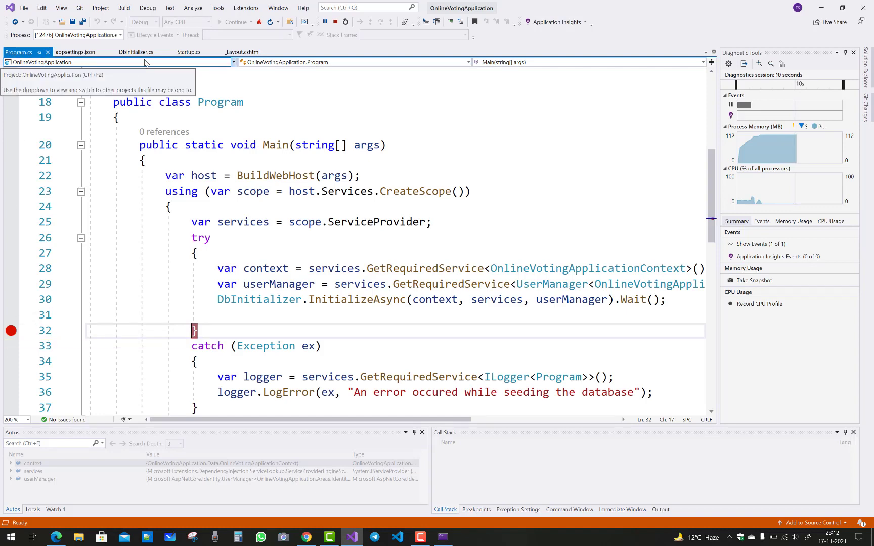
{"action": "left_click", "coordinate": [335, 21]}
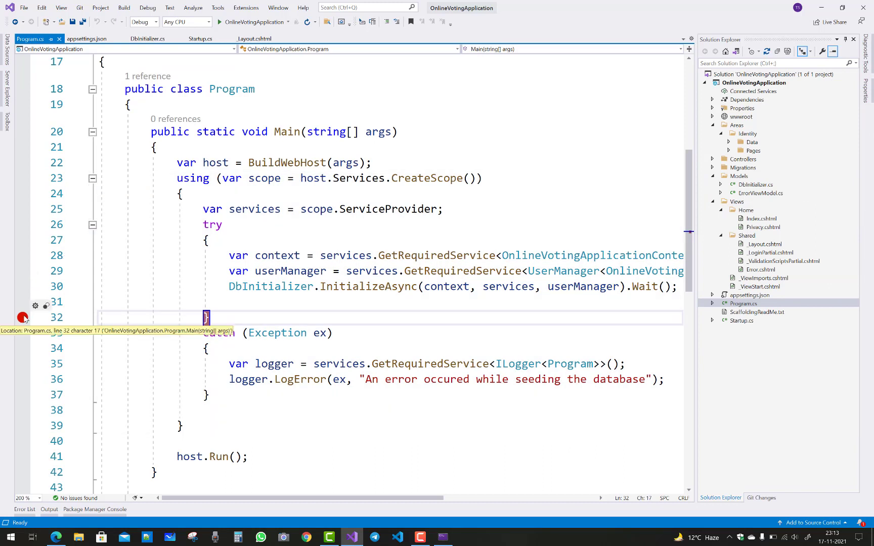
- Clear the line 32 breakpoint and check AspNetUsers table data for the seeded admin user
{"action": "left_click", "coordinate": [22, 317]}
{"action": "left_click", "coordinate": [7, 88]}
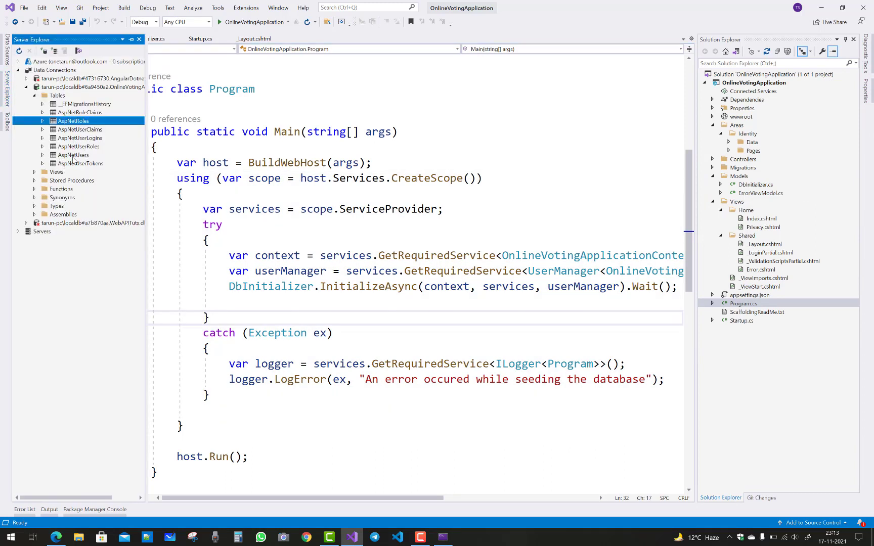
{"action": "right_click", "coordinate": [73, 155]}
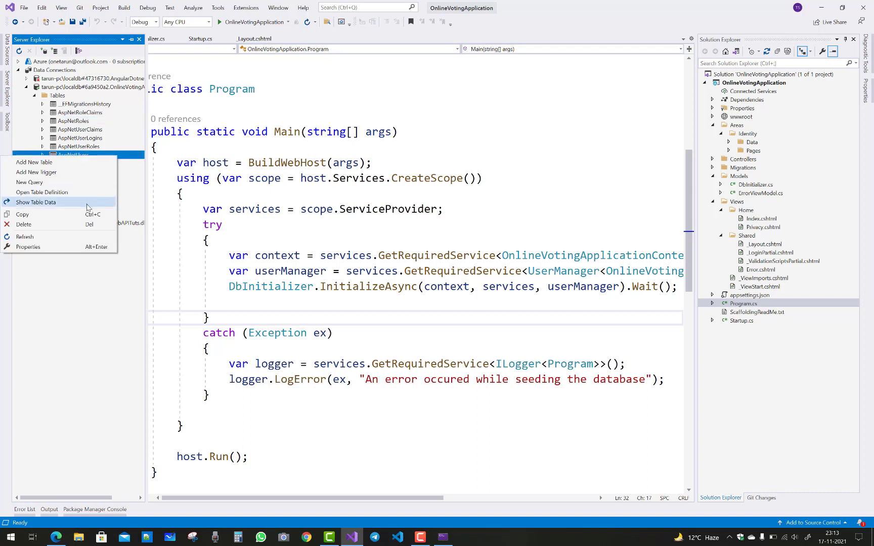
{"action": "left_click", "coordinate": [87, 205]}
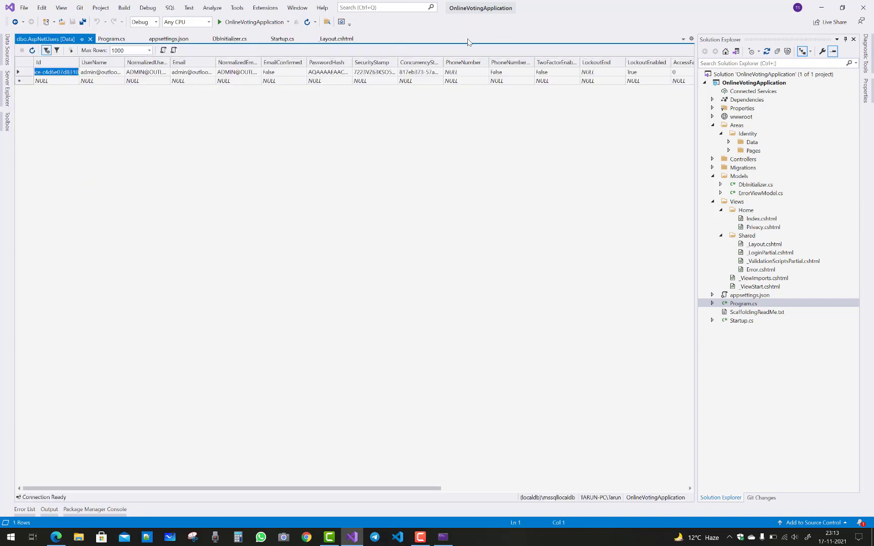
{"action": "left_click", "coordinate": [90, 39]}
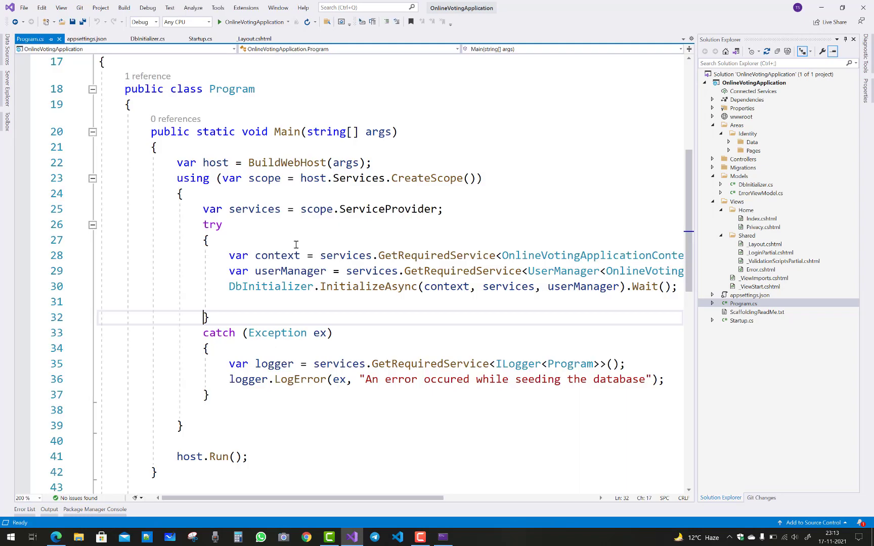